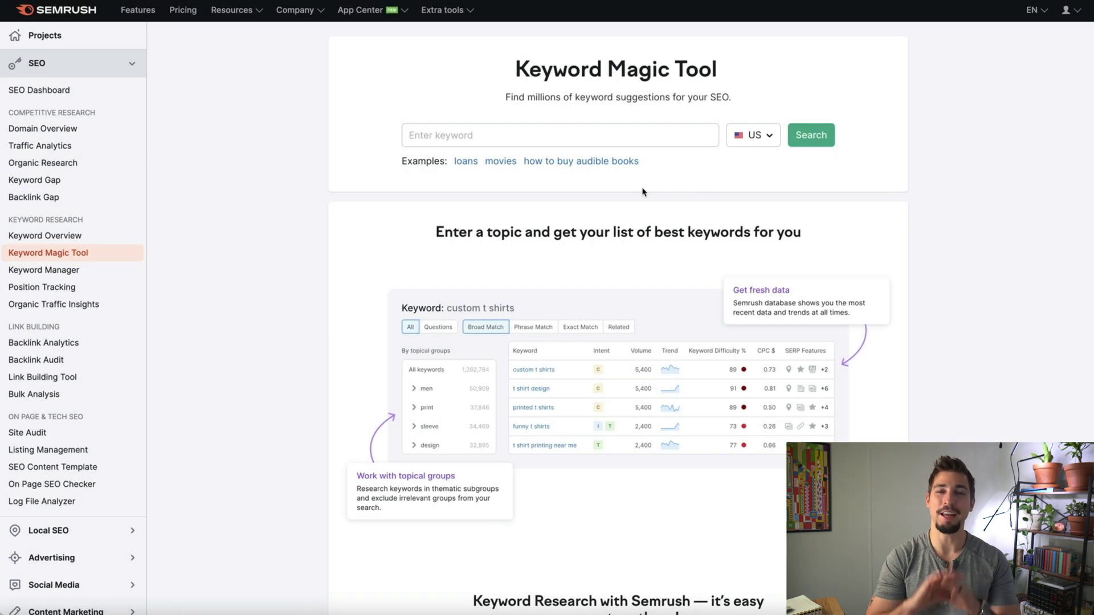
# Place the cursor in the Keyword Magic Tool's empty seed keyword field (US database)
pyautogui.click(495, 135)
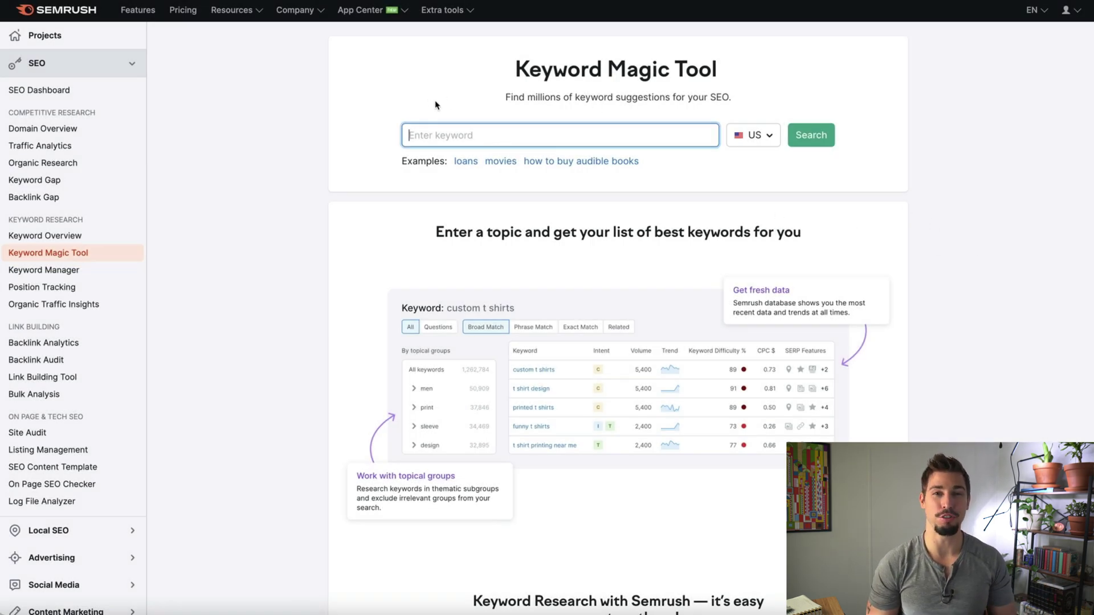
# Search 'ATlanta Therapy' to get 3,145 ideas, including atlanta therapy at KD 41
pyautogui.write('AT')
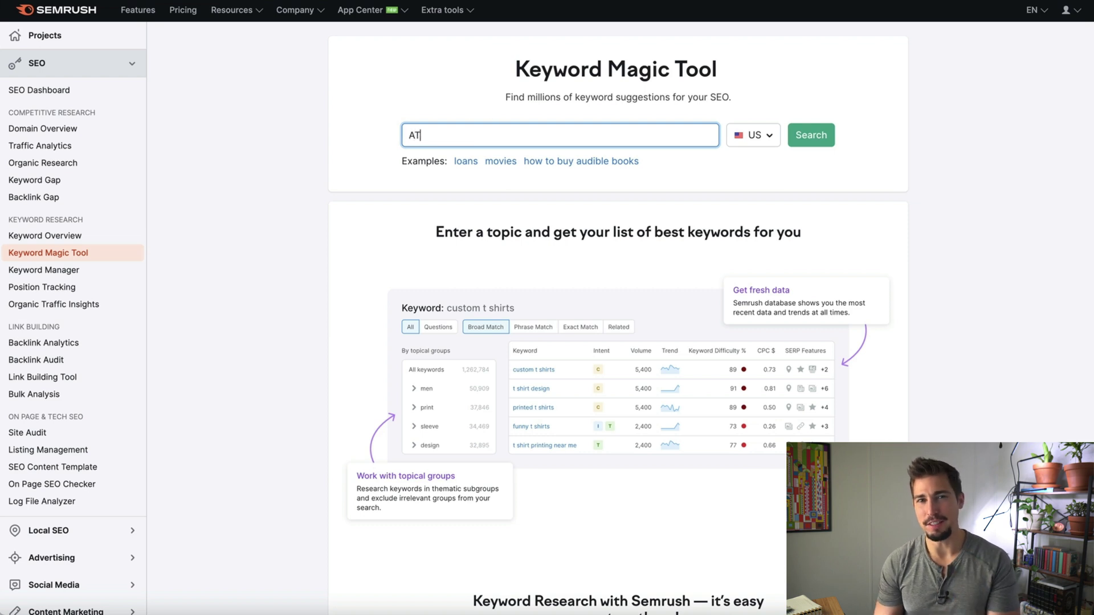
pyautogui.write('lanta Therapy')
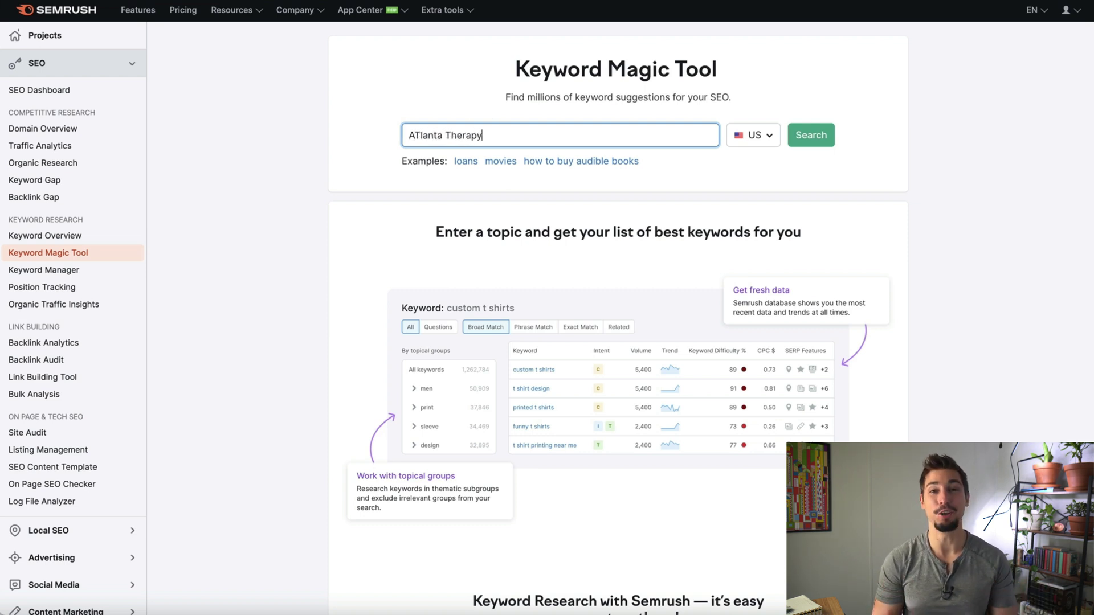
pyautogui.press('Return')
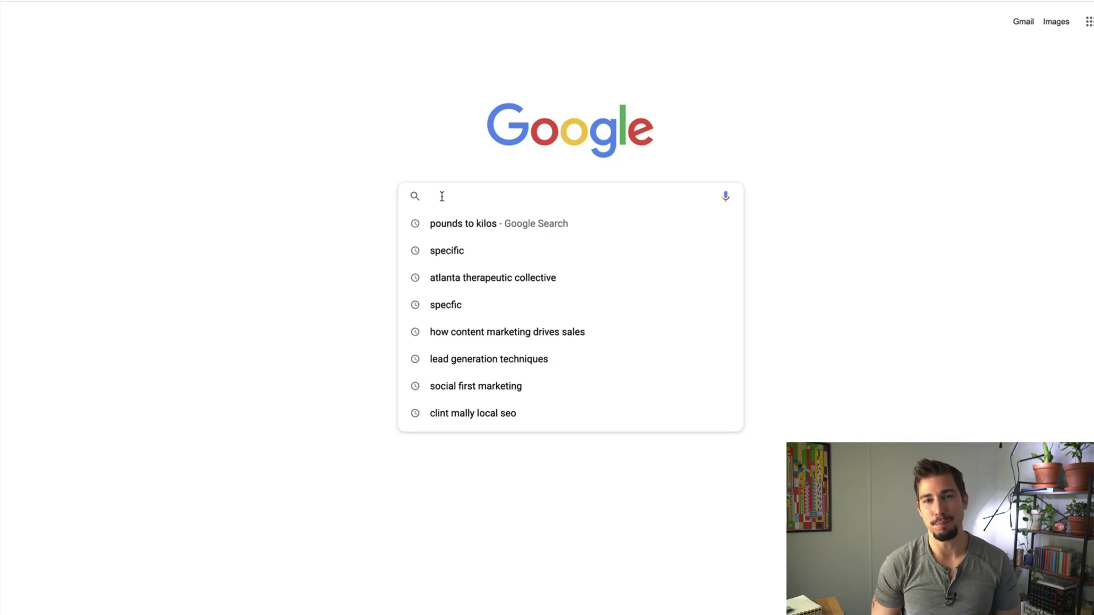
# Google 'Atlanta therapy' and scan results for MOZ DA scores and long-tail keyword suggestions
pyautogui.write('Atlan')
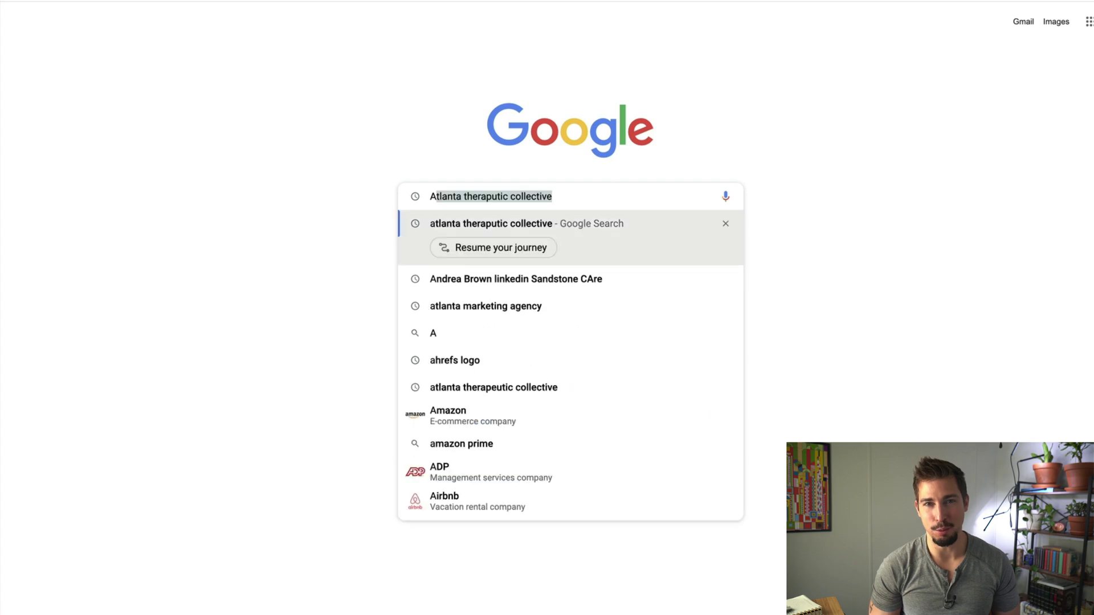
pyautogui.write('ta therapy')
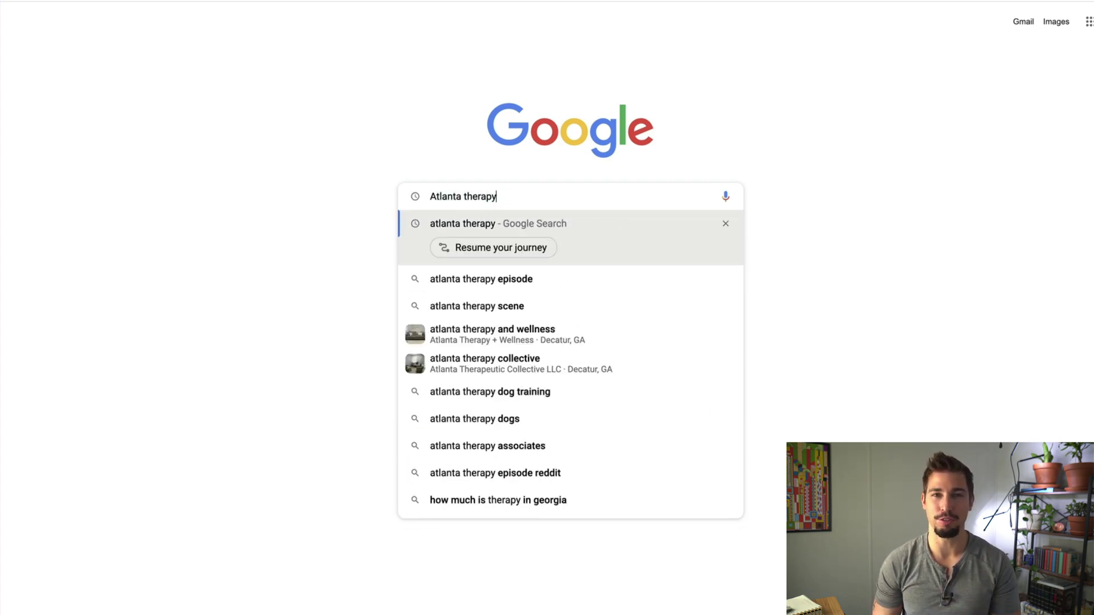
pyautogui.press('Return')
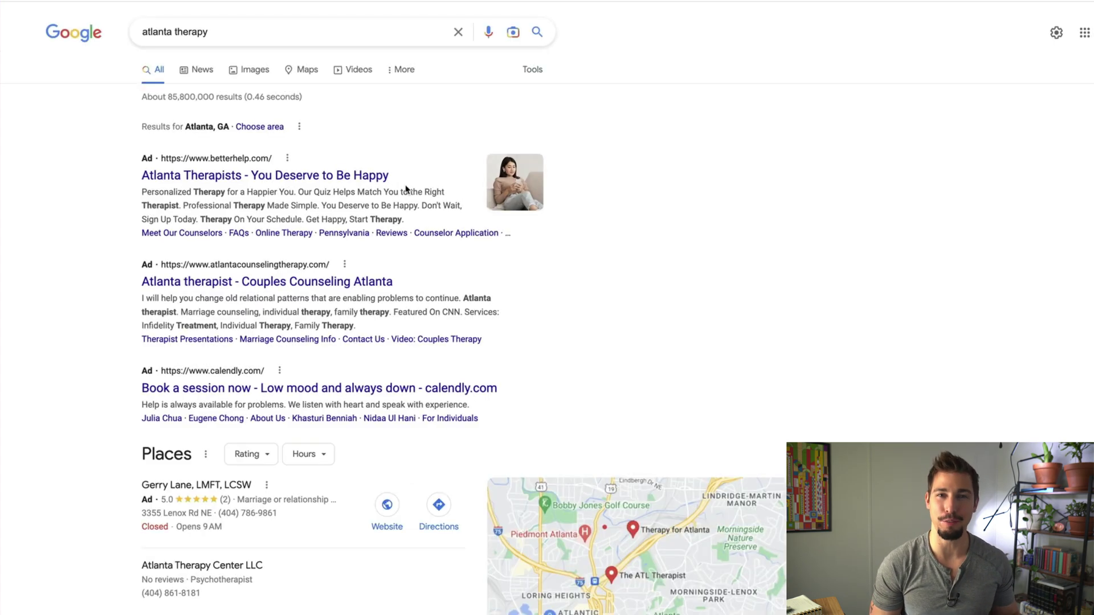
pyautogui.scroll(-1, 315, 260)
pyautogui.scroll(-10, 315, 260)
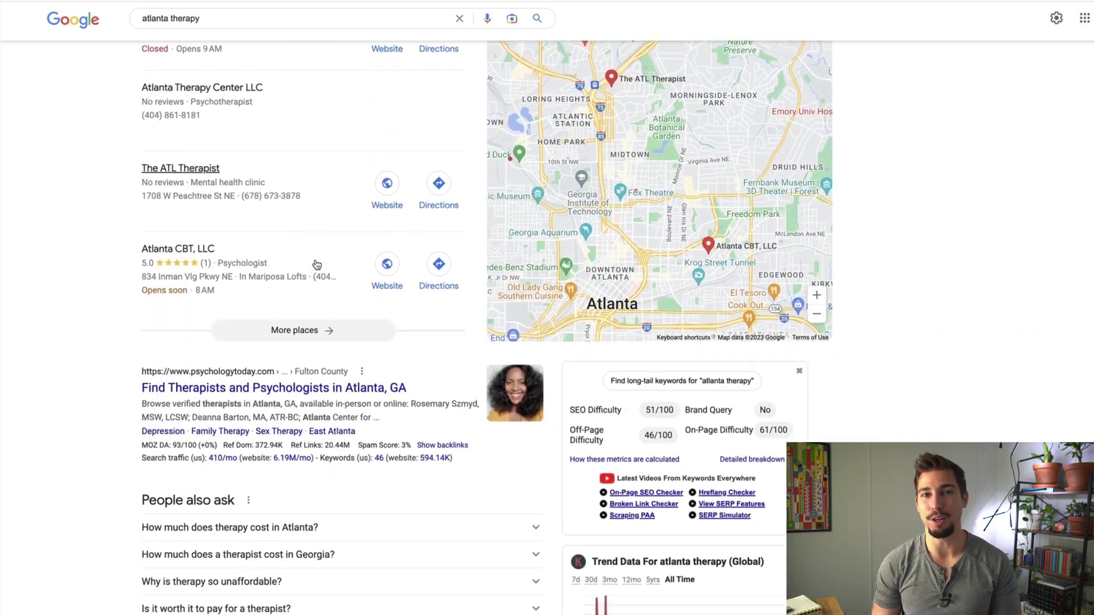
pyautogui.scroll(-1, 315, 264)
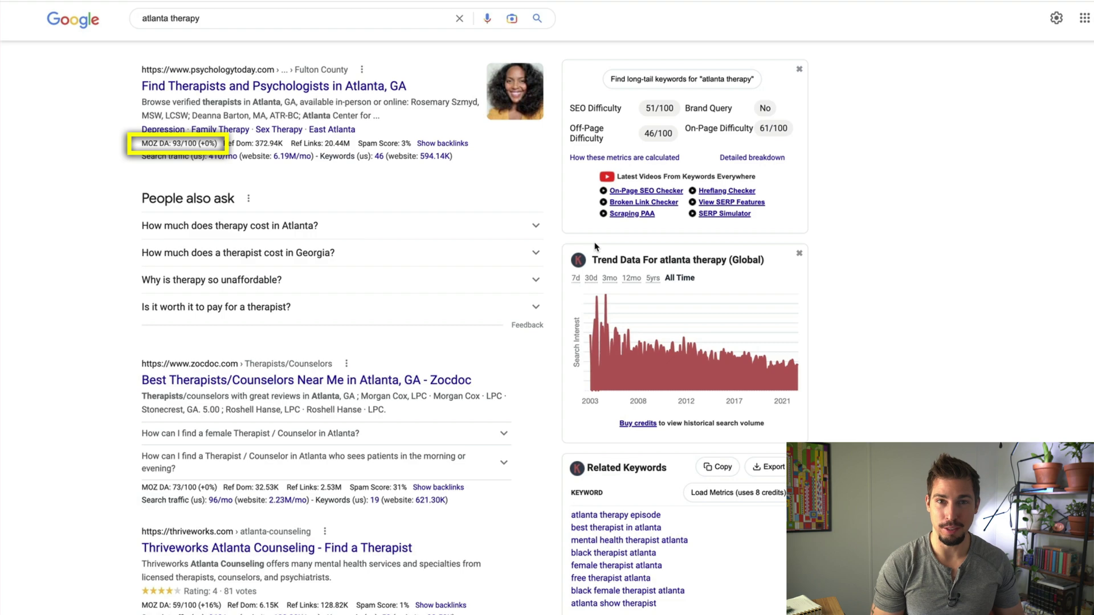
pyautogui.scroll(-3, 596, 246)
pyautogui.scroll(-1, 596, 247)
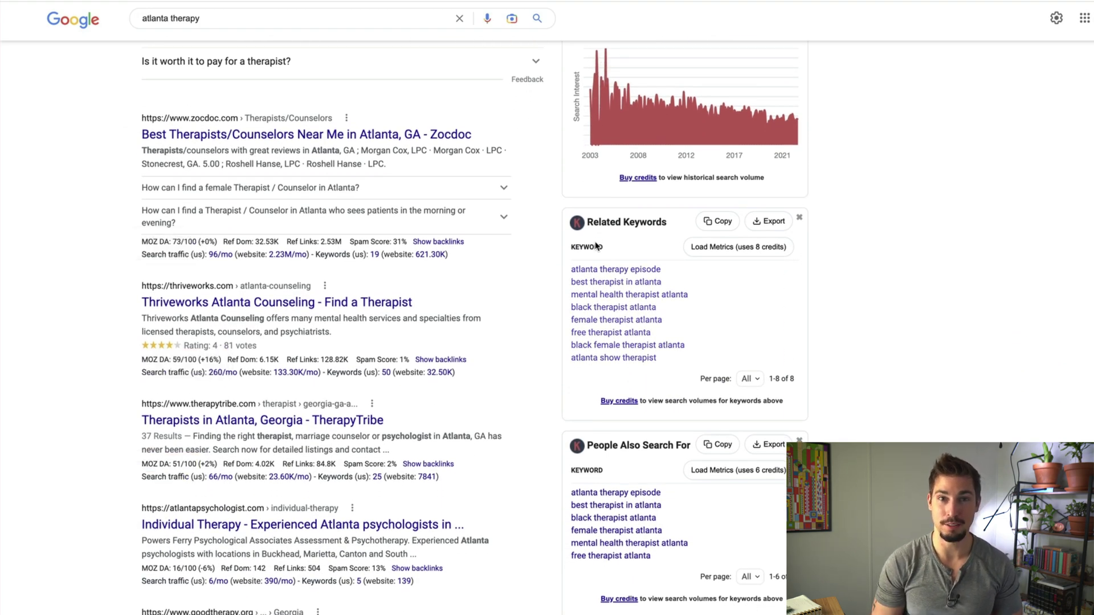
pyautogui.scroll(-7, 596, 246)
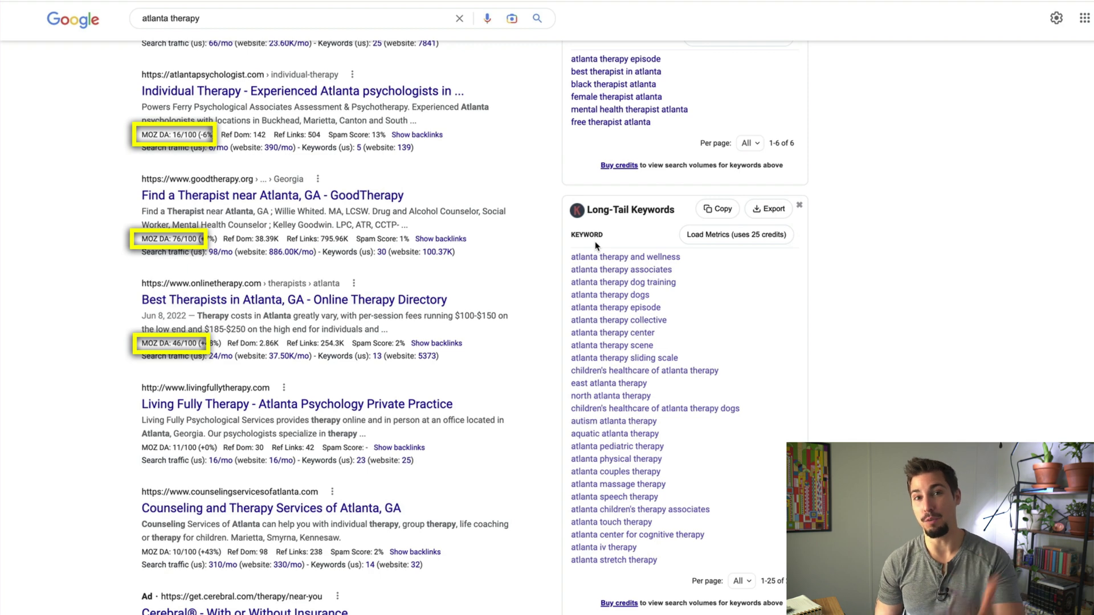
pyautogui.scroll(-3, 595, 247)
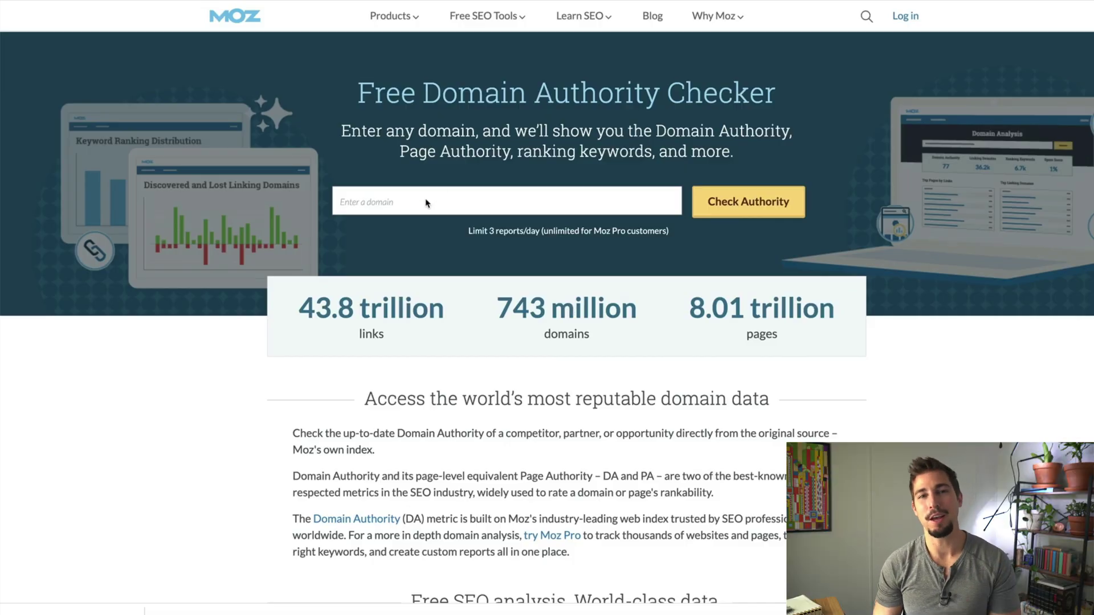
pyautogui.click(426, 200)
pyautogui.write('https://www.atlantatherapeuticcollective.com/')
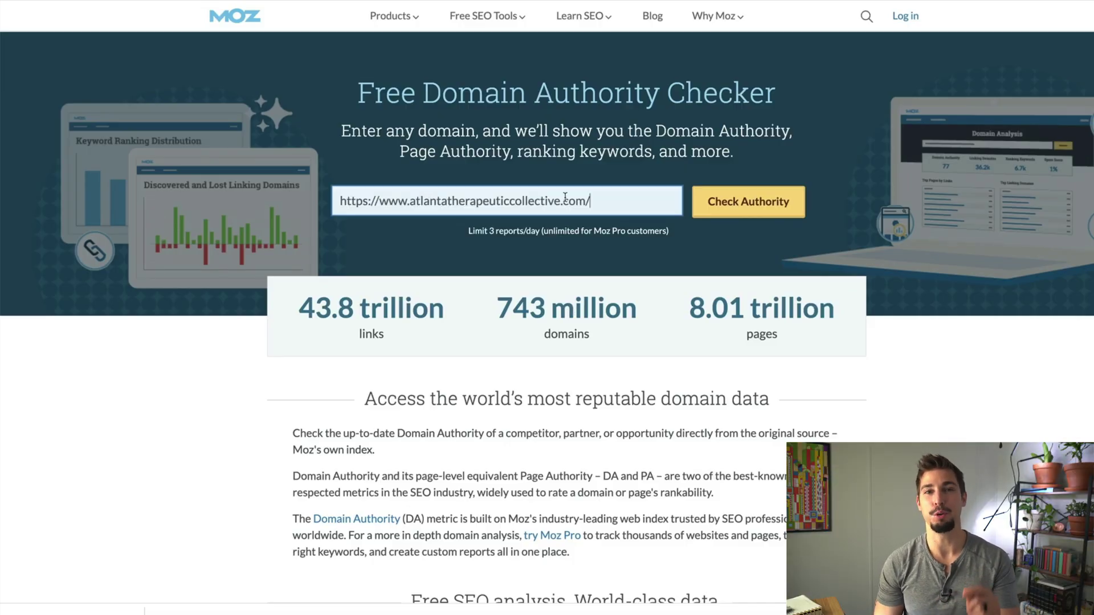
pyautogui.click(747, 202)
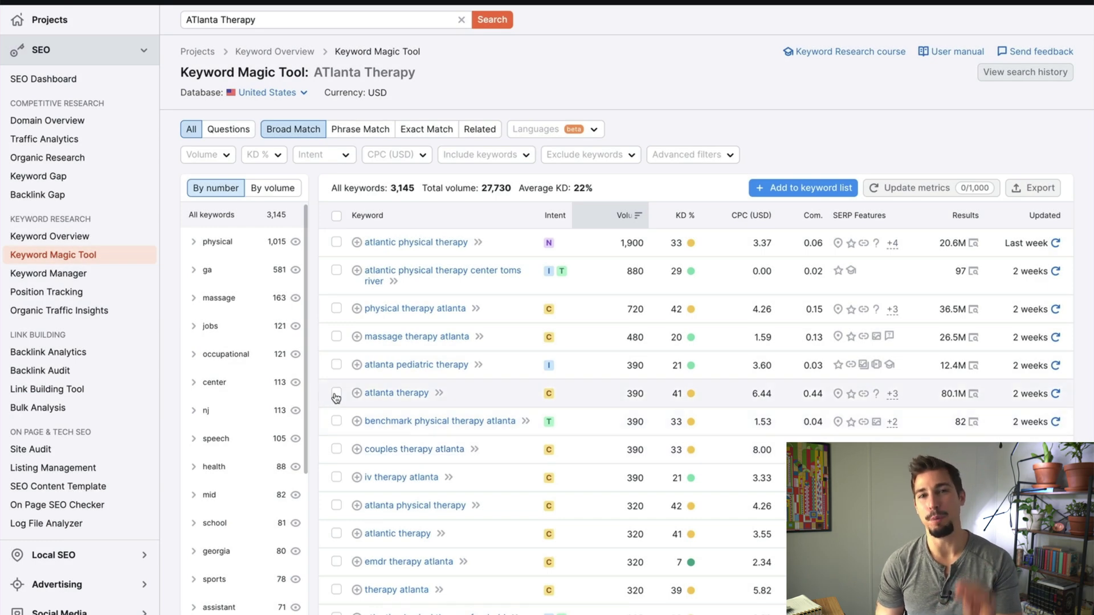
# Save 'atlanta therapy' and 'therapy atlanta' into a new keyword list named 'Primary Keywords'
pyautogui.click(336, 395)
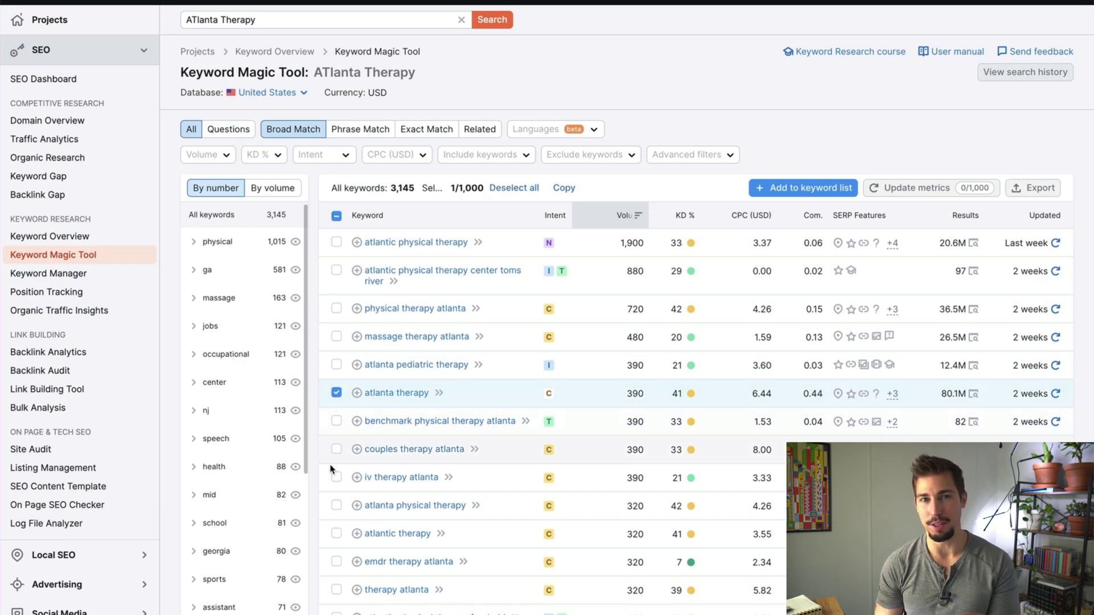
pyautogui.click(337, 591)
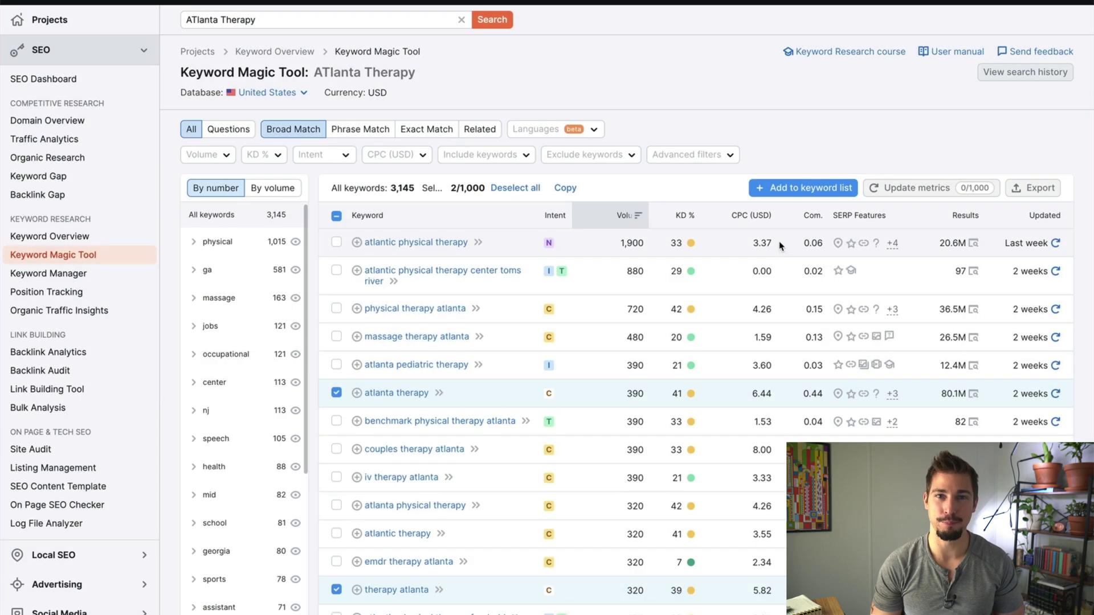
pyautogui.click(785, 191)
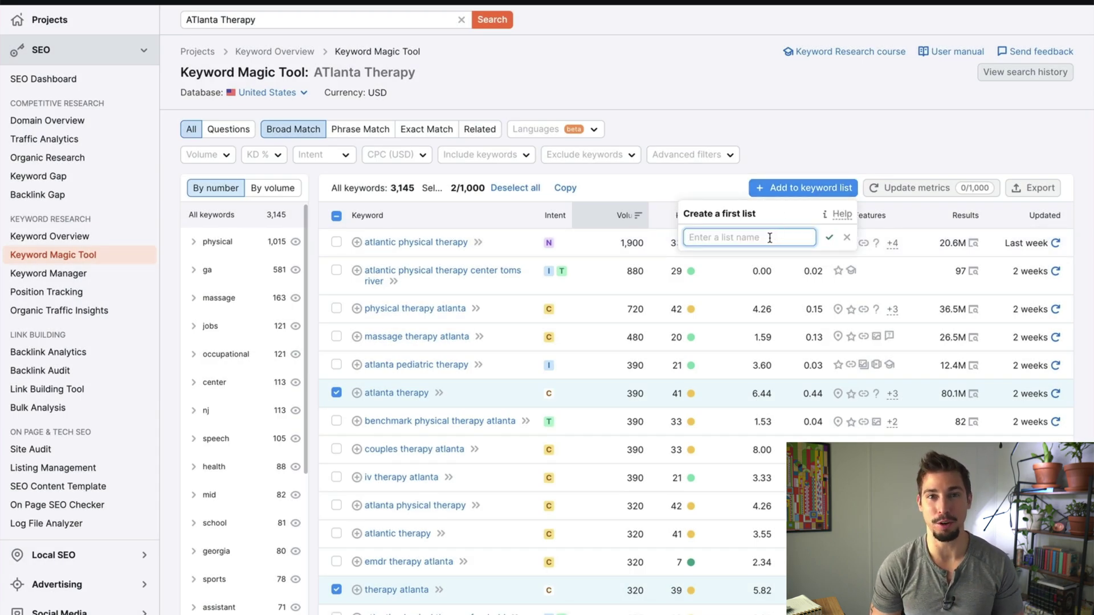
pyautogui.write('Primary')
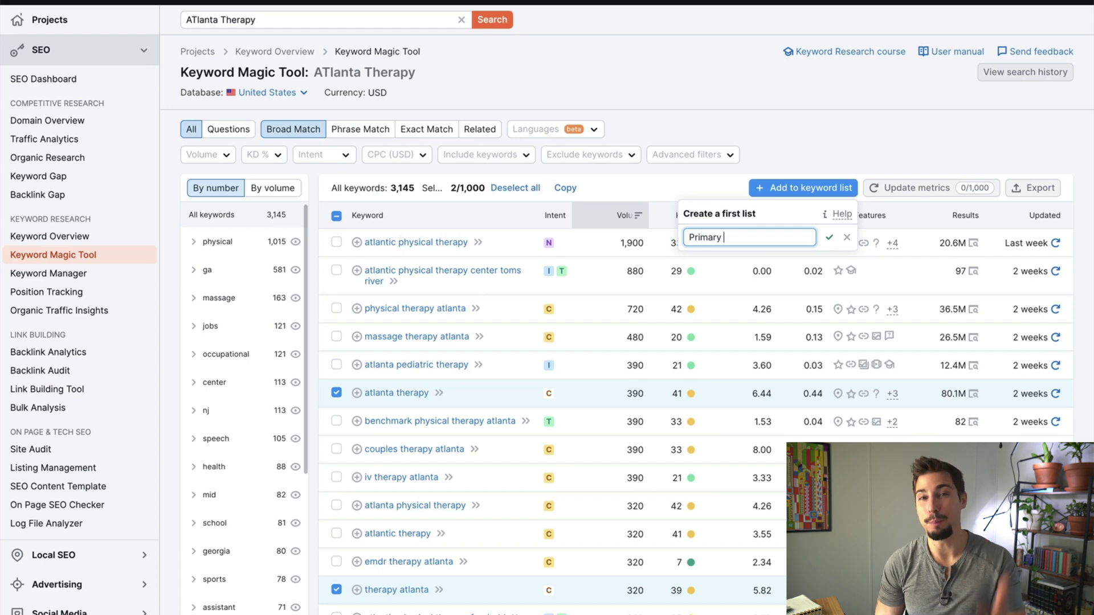
pyautogui.write(' Keywords')
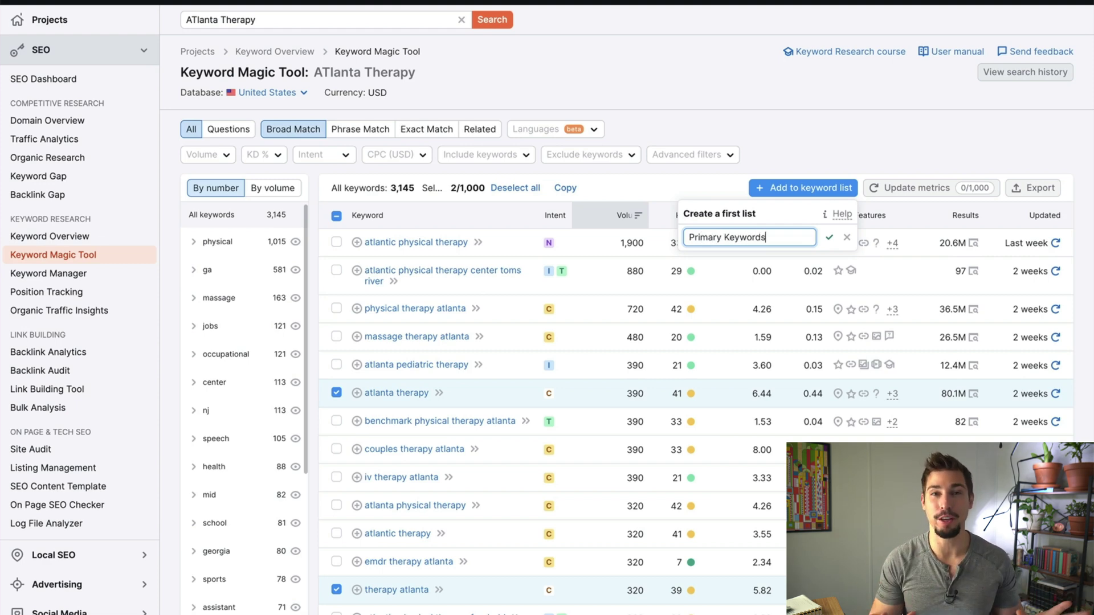
pyautogui.press('Return')
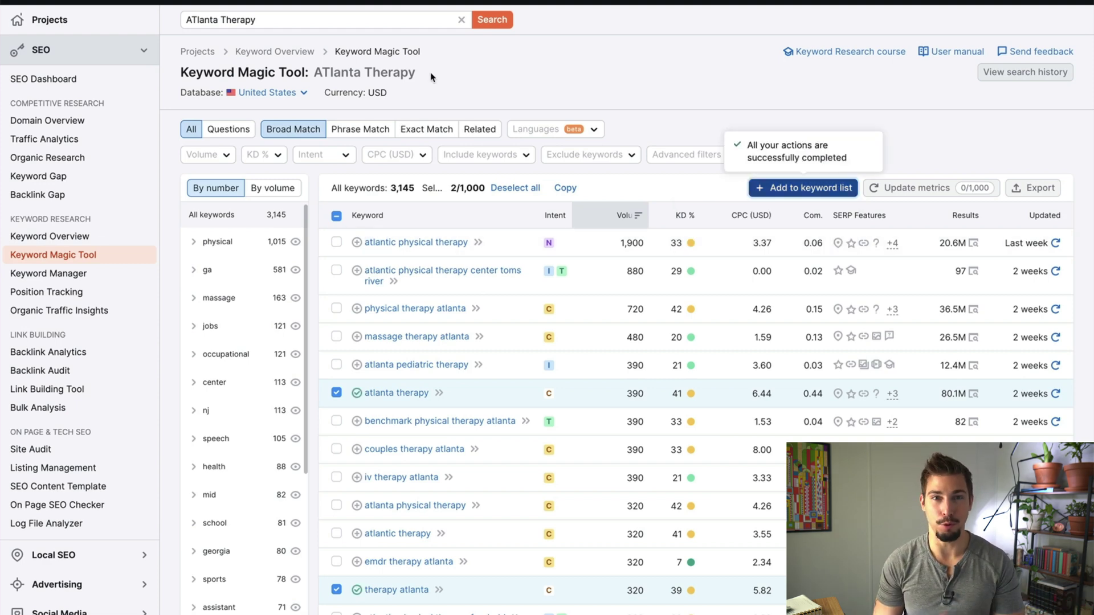
# Search 'ATlanta Counseling' and mark the 'atlanta counseling' keyword for a keyword list
pyautogui.moveTo(257, 20); pyautogui.dragTo(221, 20)
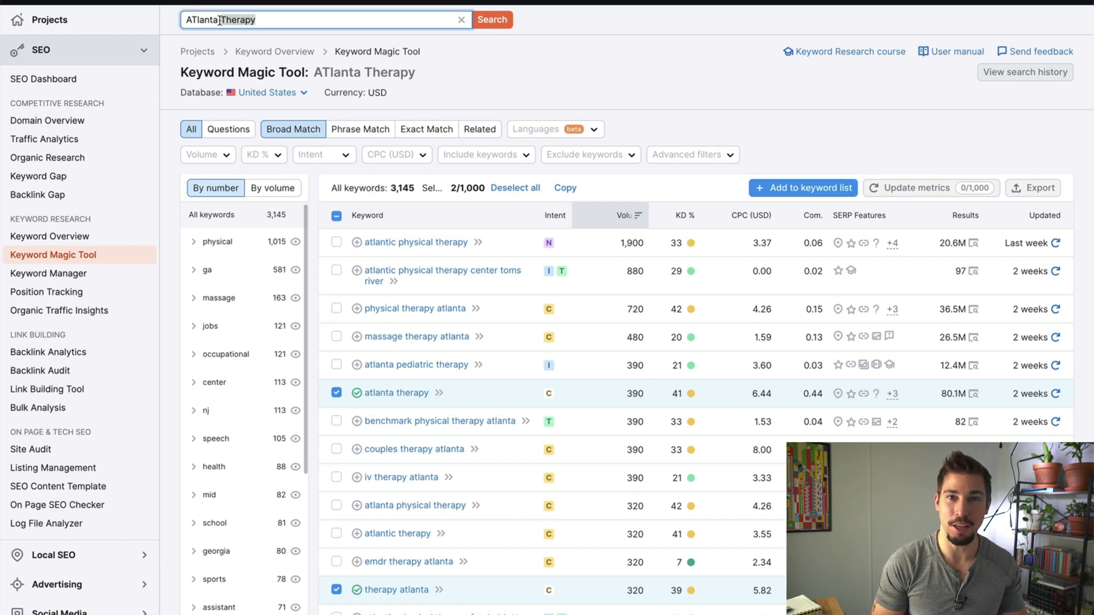
pyautogui.write('Counseling')
pyautogui.press('Return')
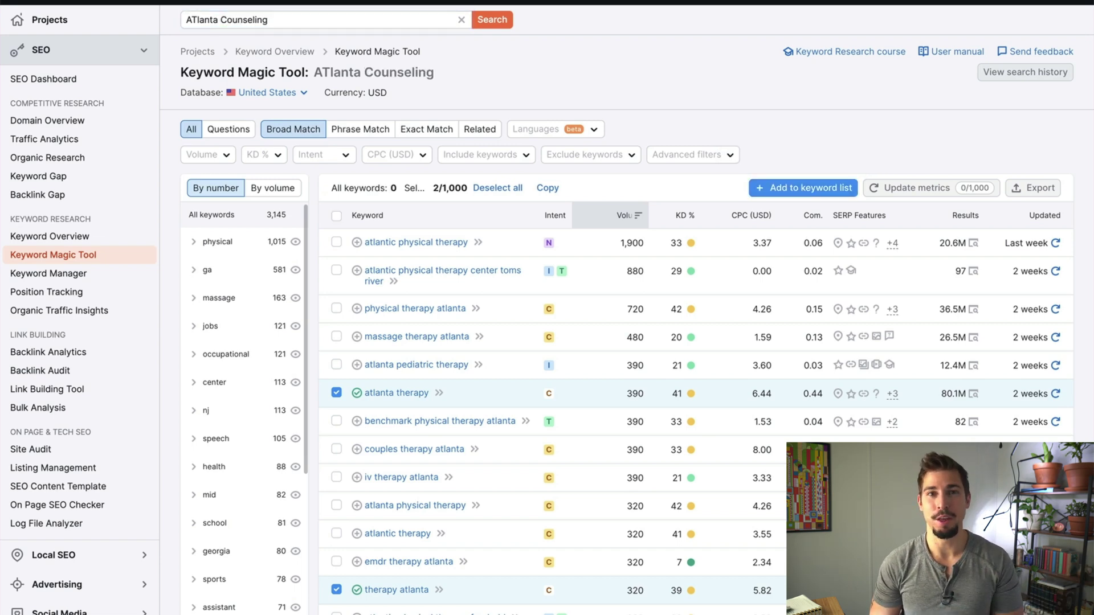
pyautogui.scroll(-7, 669, 495)
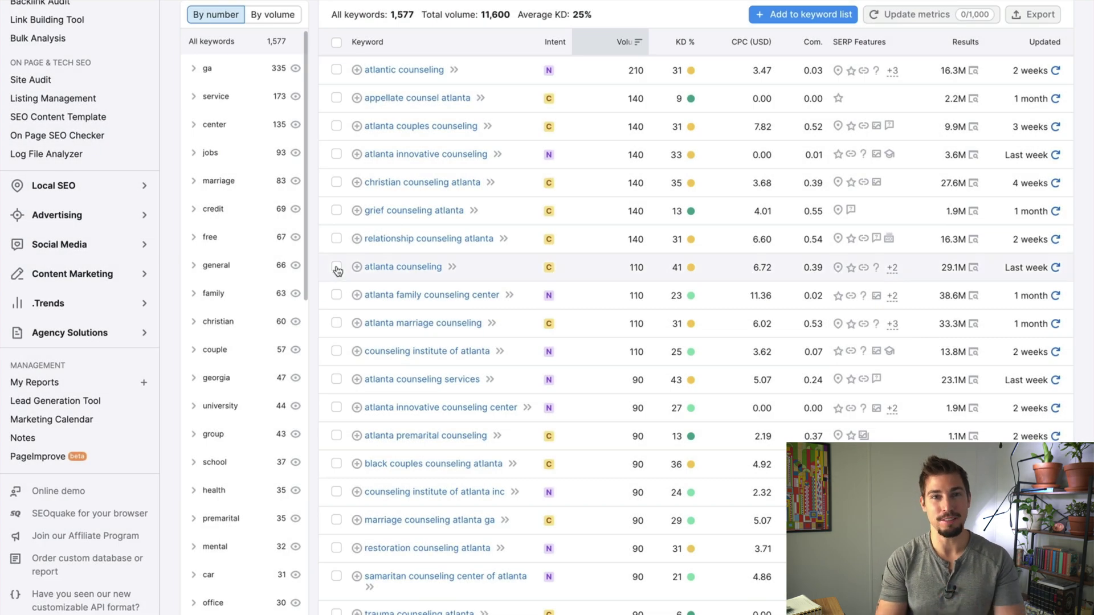
pyautogui.click(336, 266)
pyautogui.click(800, 15)
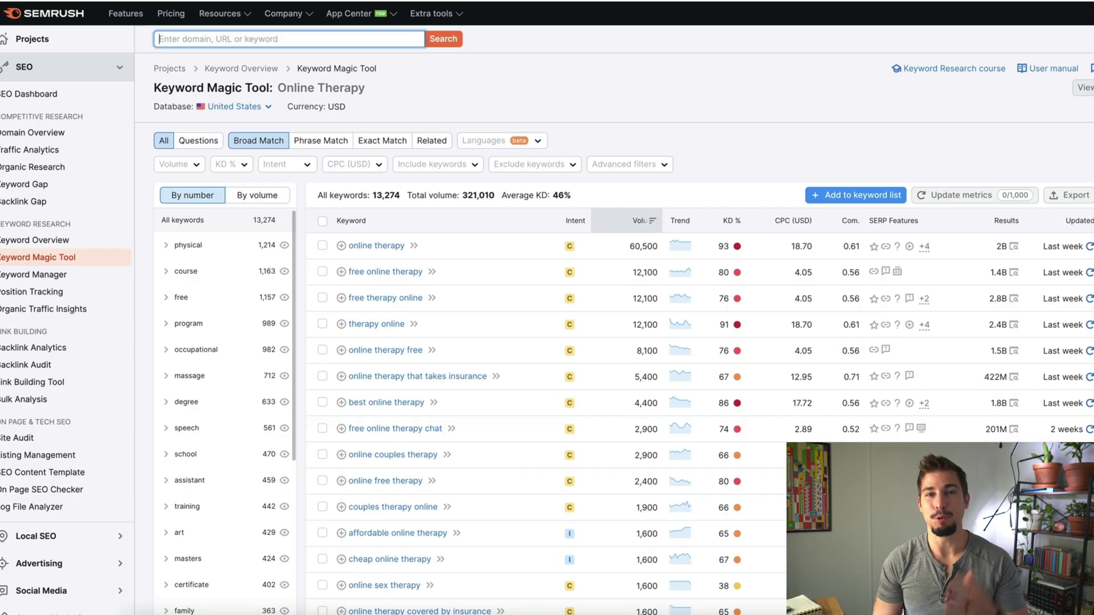
# Search 'Low cost therapy atlanta' and mark that keyword (volume 20, KD 23) for a list
pyautogui.click(228, 39)
pyautogui.write('Low cost therapy atlanta')
pyautogui.press('Return')
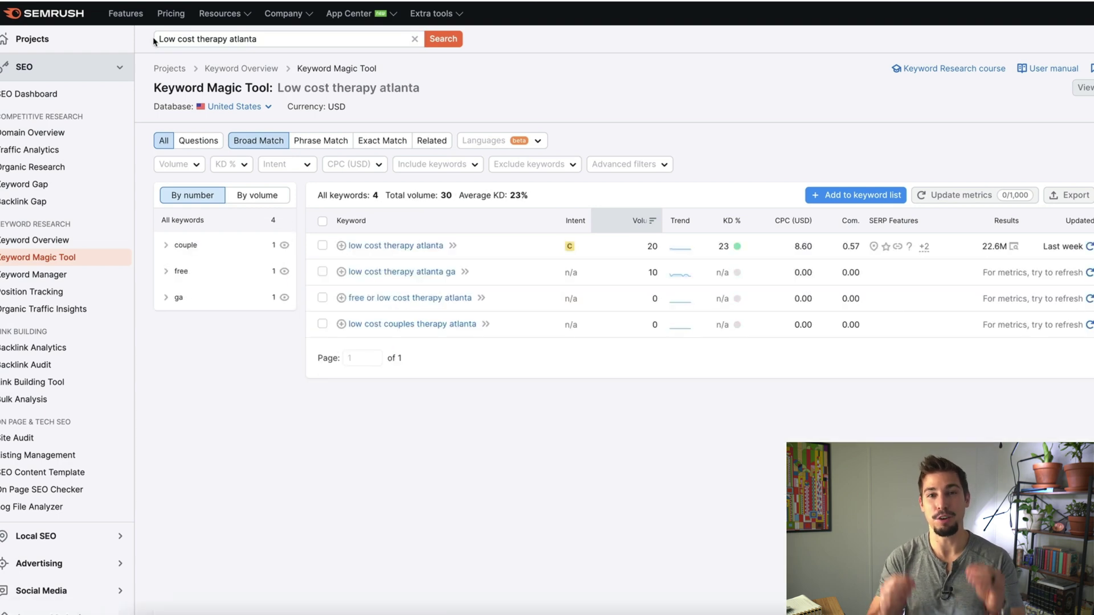
pyautogui.click(322, 245)
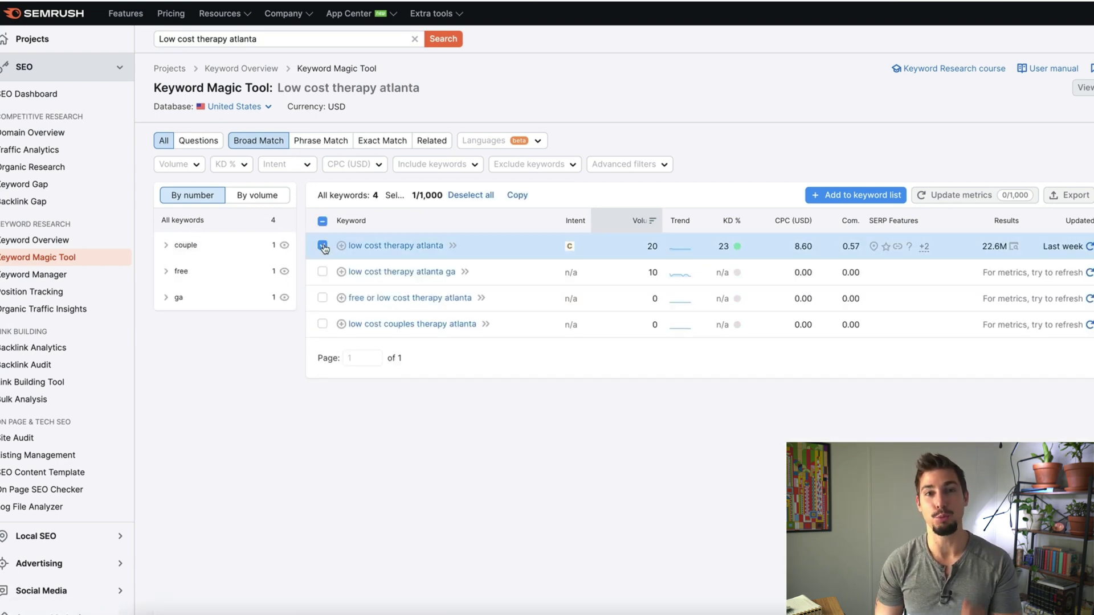
pyautogui.click(855, 195)
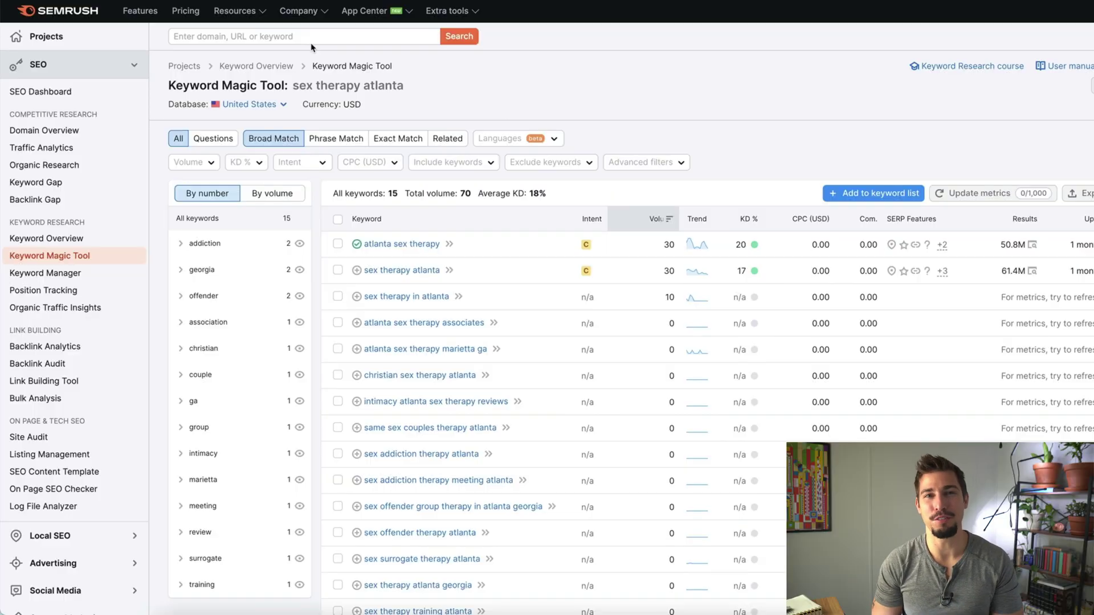
# Search 'trauma therapy' and filter the ideas to keyword difficulty 0–49%
pyautogui.click(312, 36)
pyautogui.write('trauma therapy')
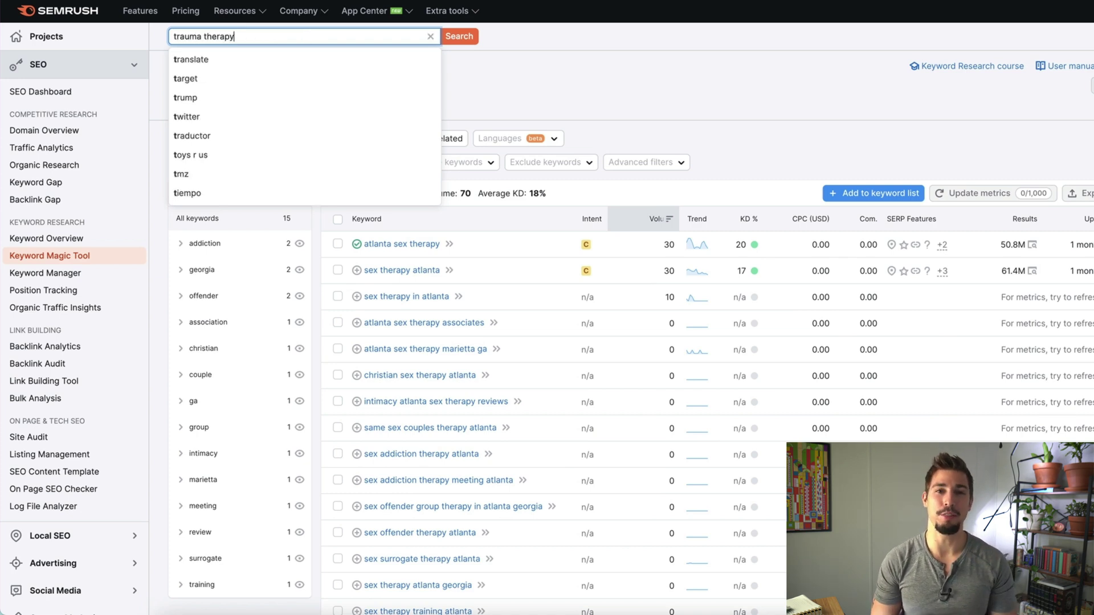
pyautogui.press('Return')
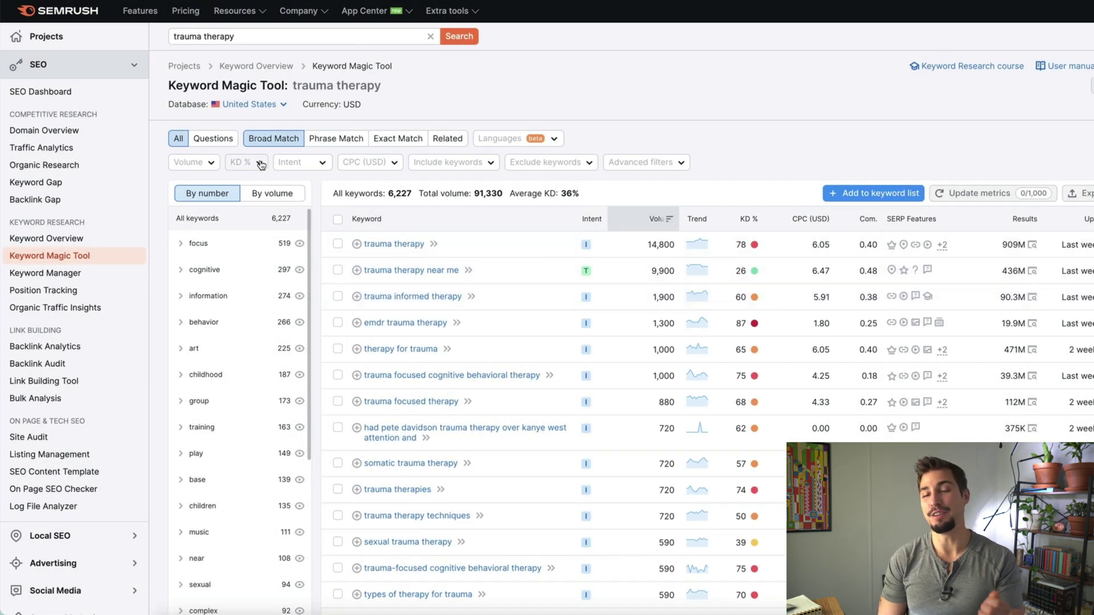
pyautogui.click(259, 163)
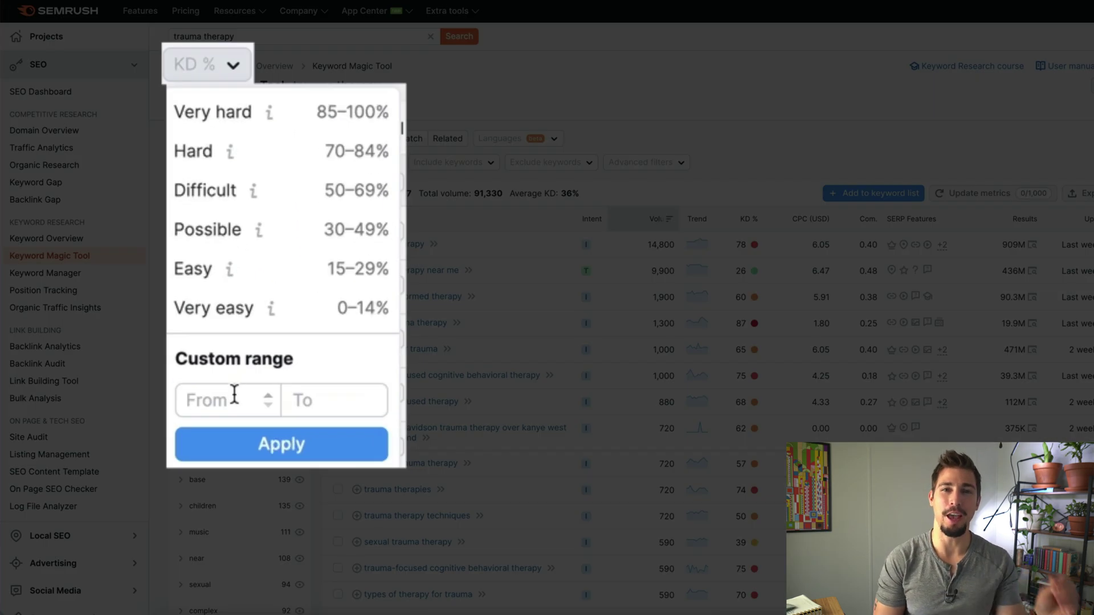
pyautogui.click(257, 325)
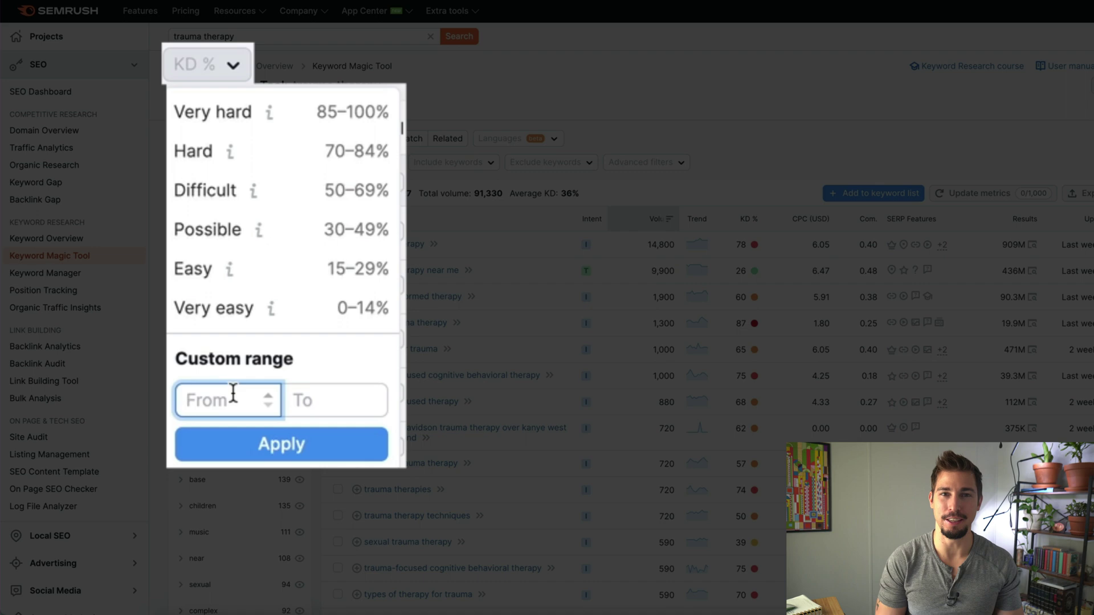
pyautogui.write('0')
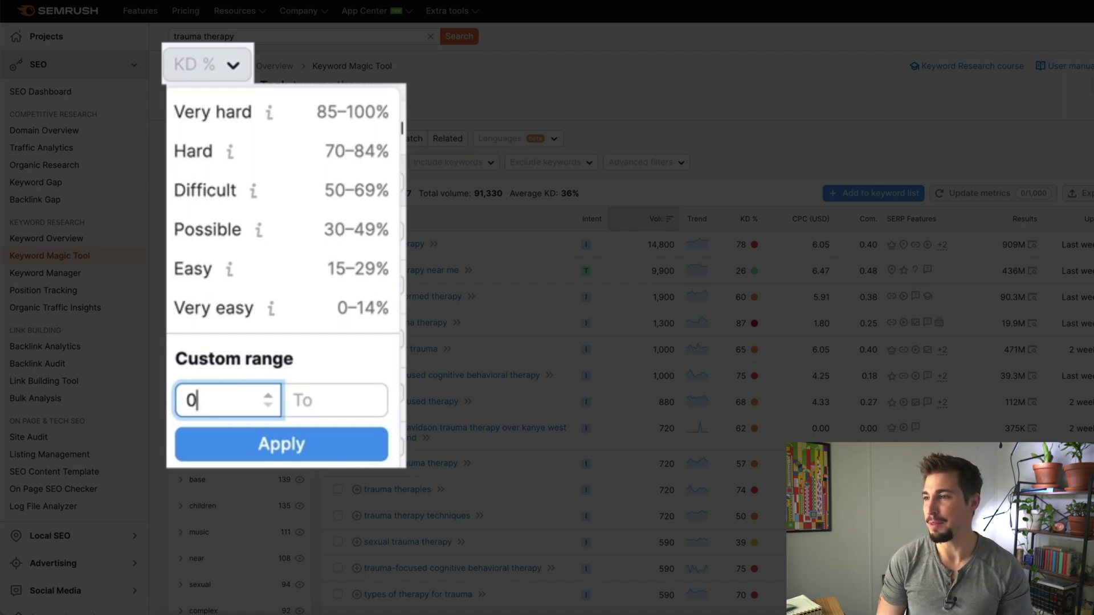
pyautogui.click(317, 394)
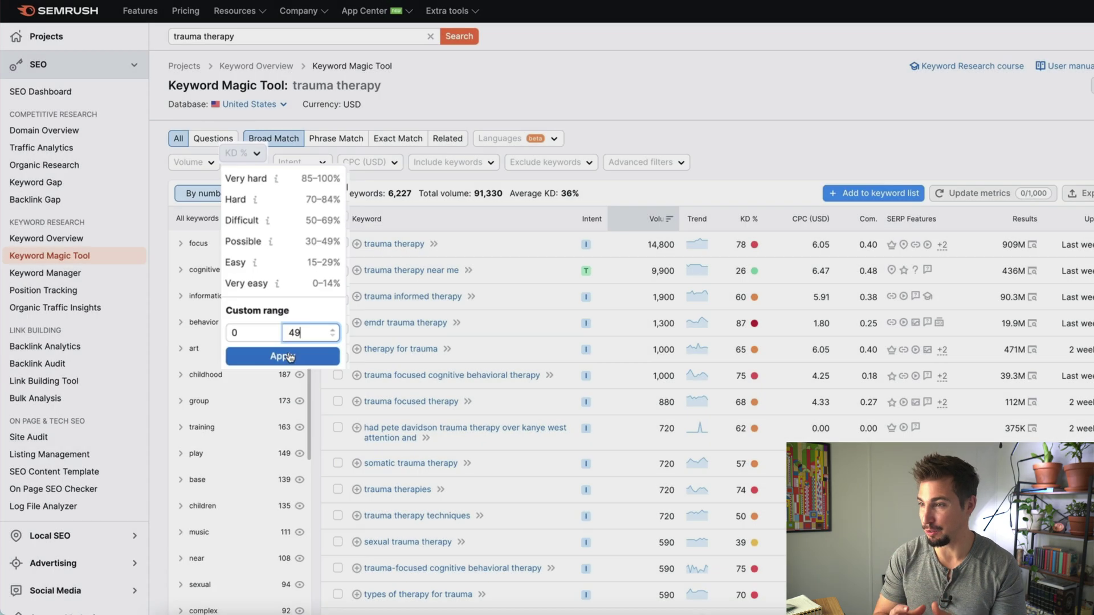
pyautogui.click(288, 356)
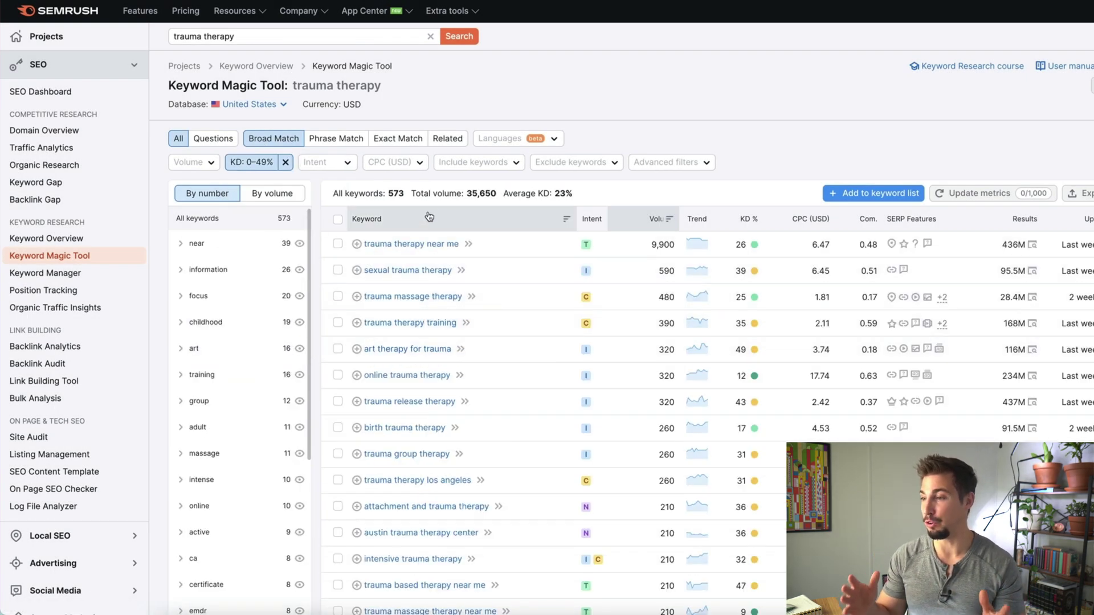
# Mark 'online trauma therapy' and 'trauma touch therapy' and create a new list named 'SEcondary'
pyautogui.click(338, 376)
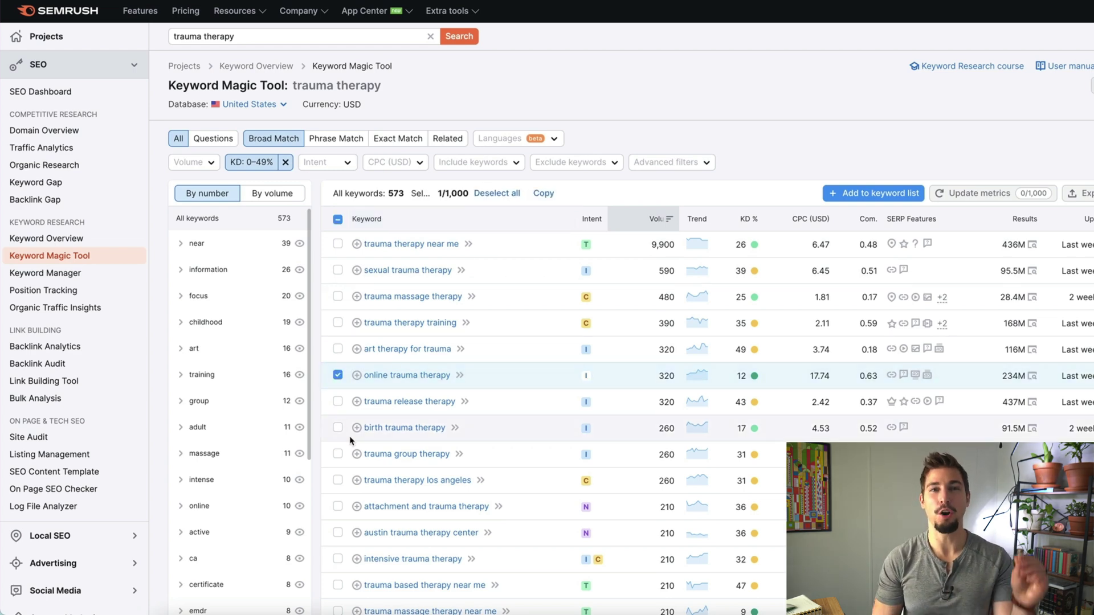
pyautogui.scroll(-2, 344, 410)
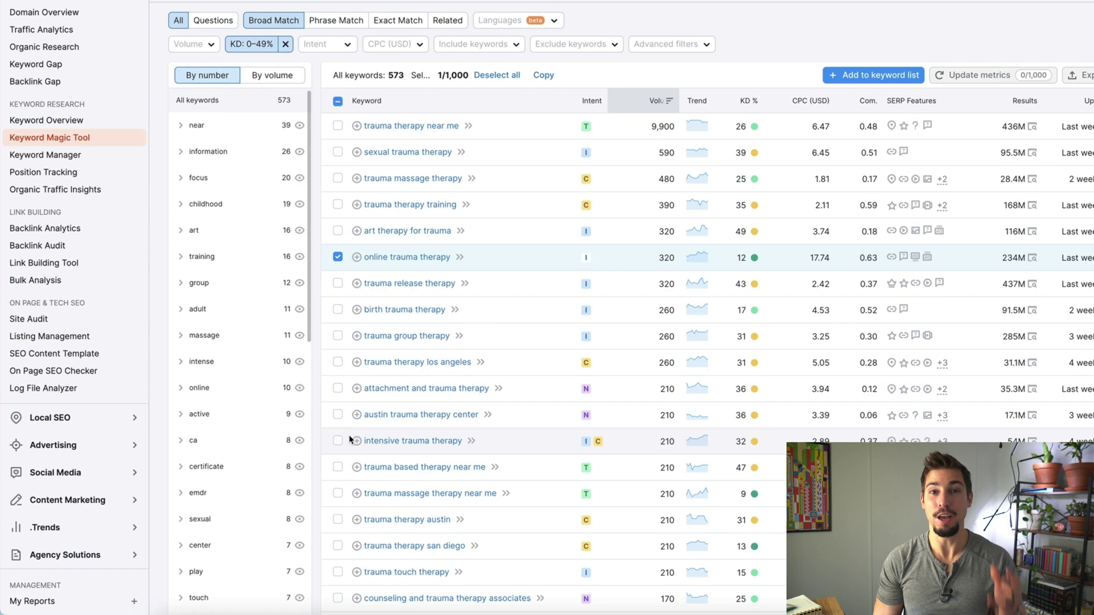
pyautogui.click(337, 573)
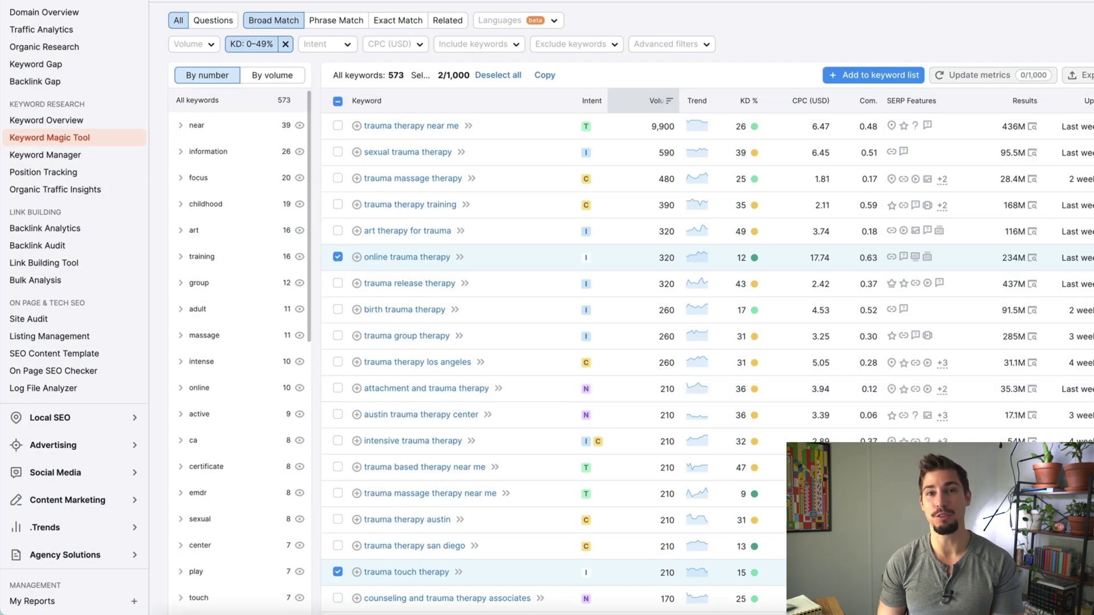
pyautogui.click(872, 75)
pyautogui.click(786, 159)
pyautogui.write('SEcondary')
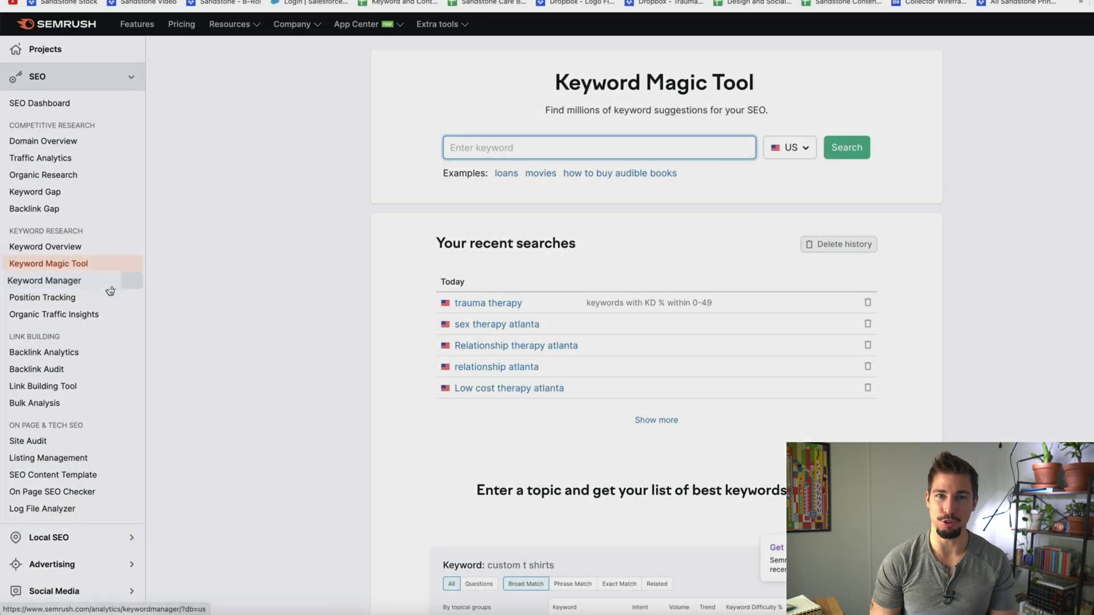
# In Keyword Manager, open the 'Primary Keywords' list (6 keywords)
pyautogui.click(110, 291)
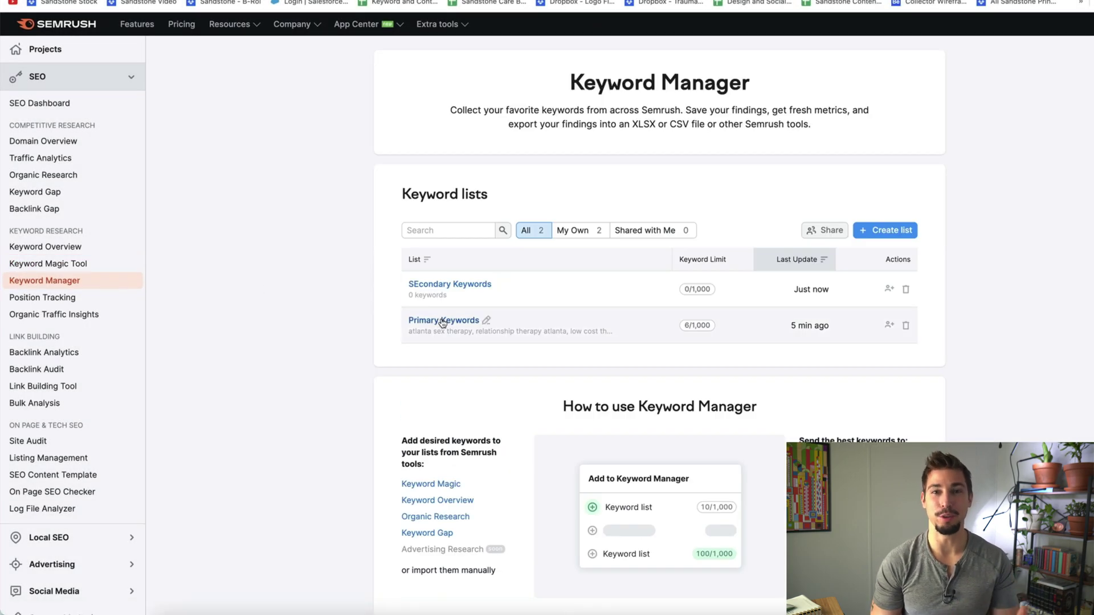
pyautogui.click(443, 322)
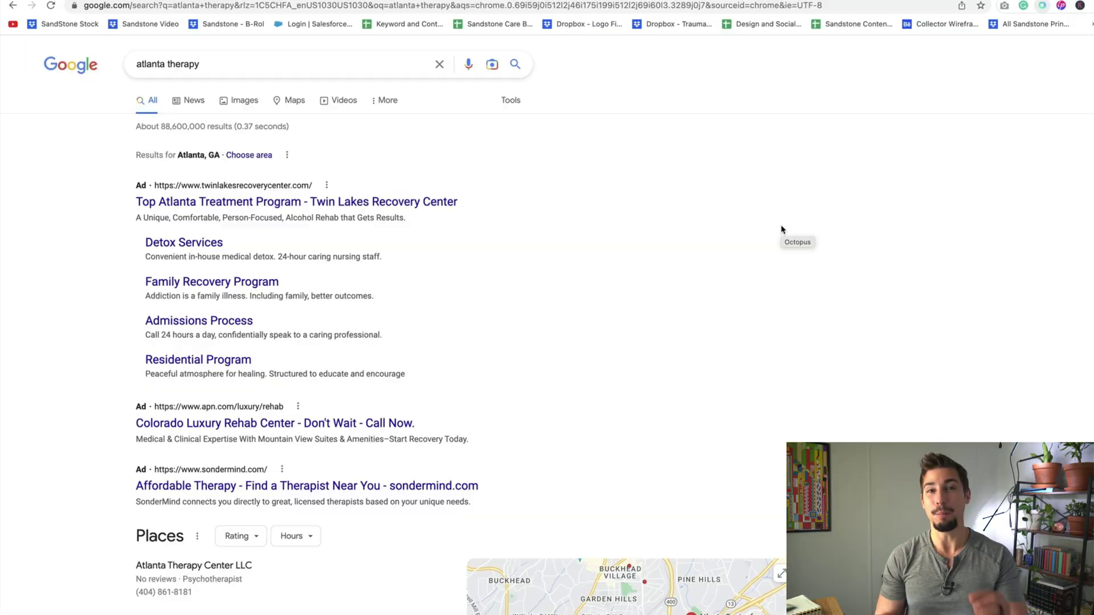
# Highlight 'atlanta therapy' on the Google results page and scroll through its 22 matches
pyautogui.press('super+f')
pyautogui.write('atlanta therapy')
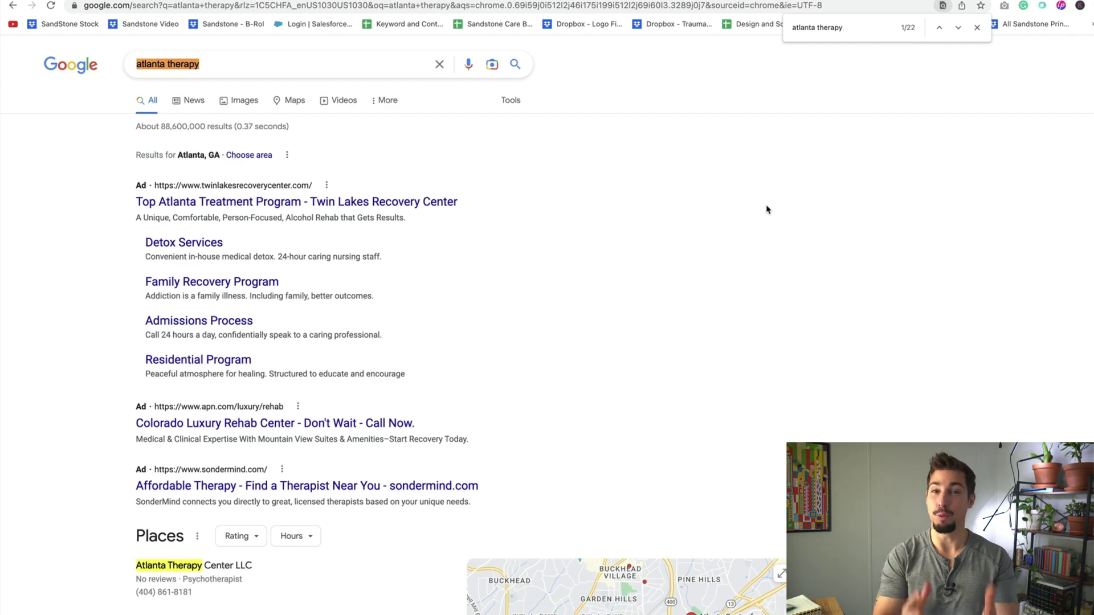
pyautogui.scroll(-5, 752, 215)
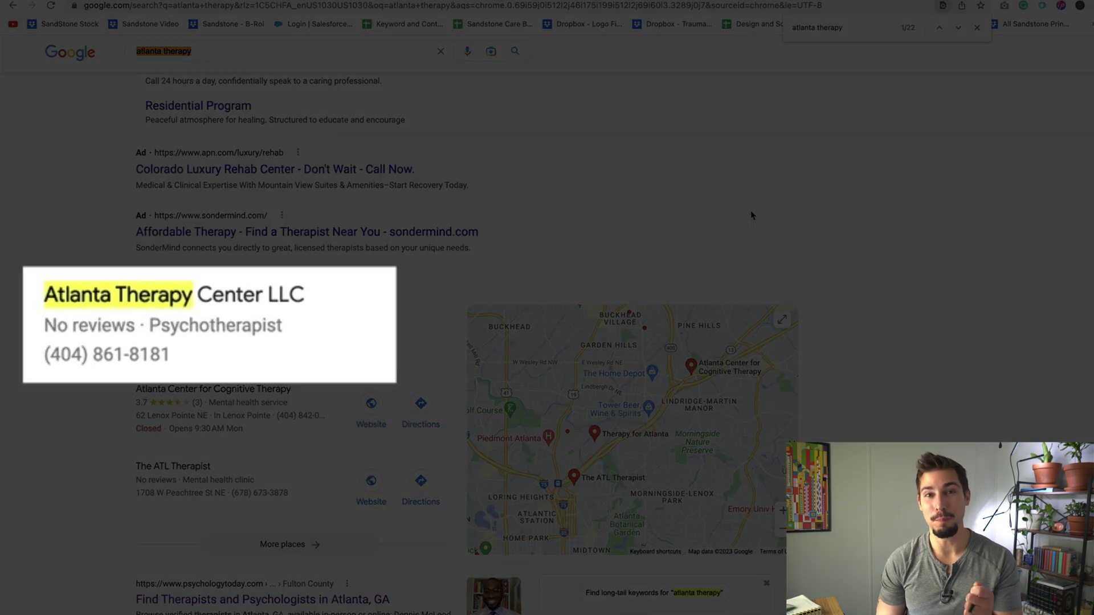
pyautogui.scroll(-15, 752, 215)
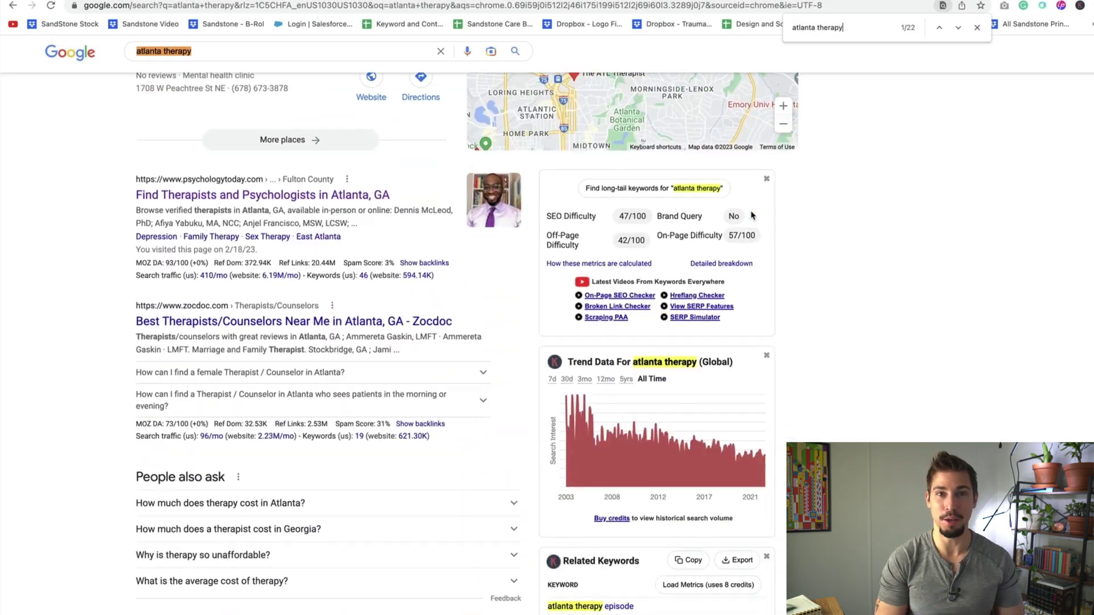
pyautogui.scroll(-10, 751, 215)
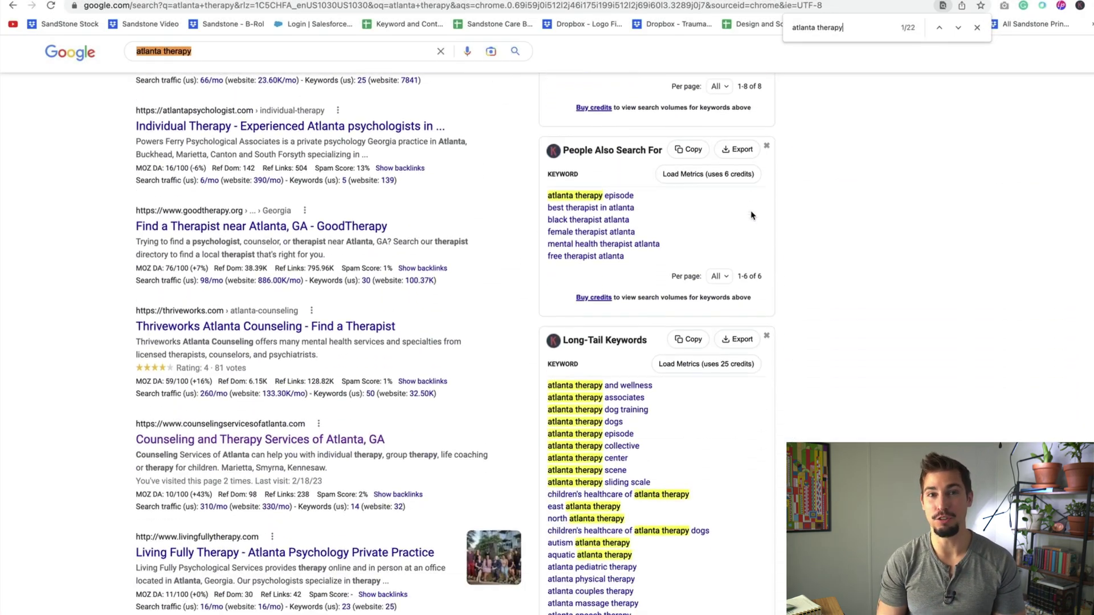
pyautogui.scroll(6, 751, 216)
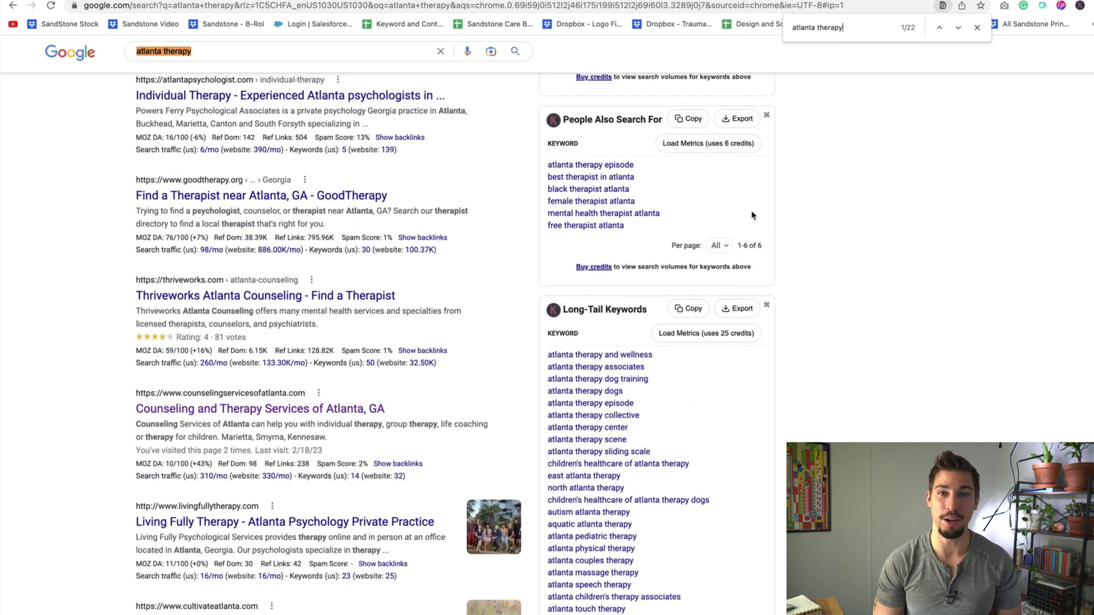